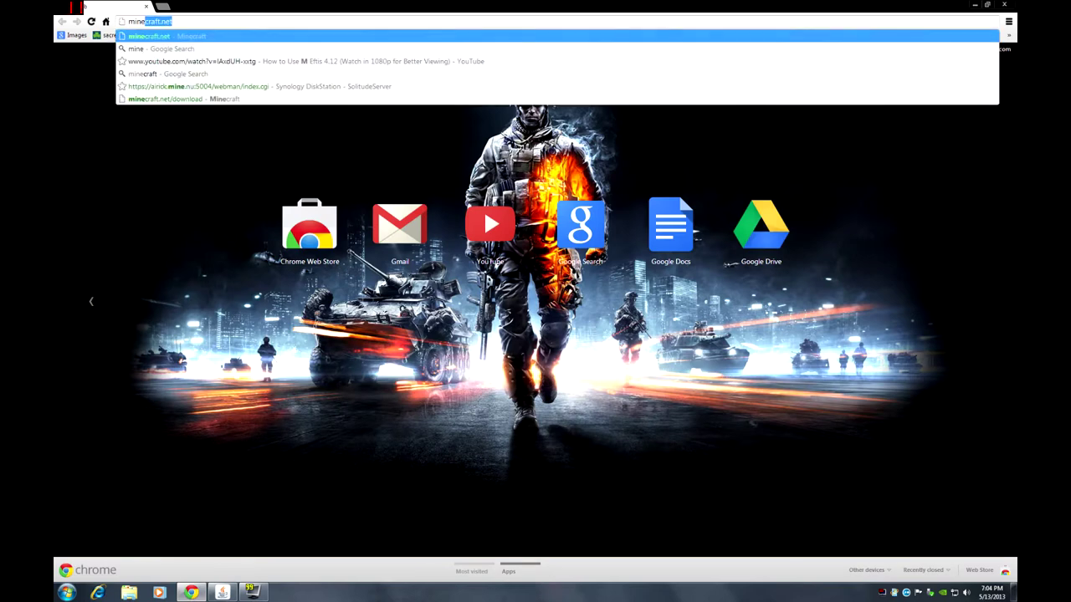
- Load minecraft.net, go to its Download page, then minimize Chrome to show the desktop
{"action": "key", "text": "BackSpace"}
{"action": "type", "text": "net"}
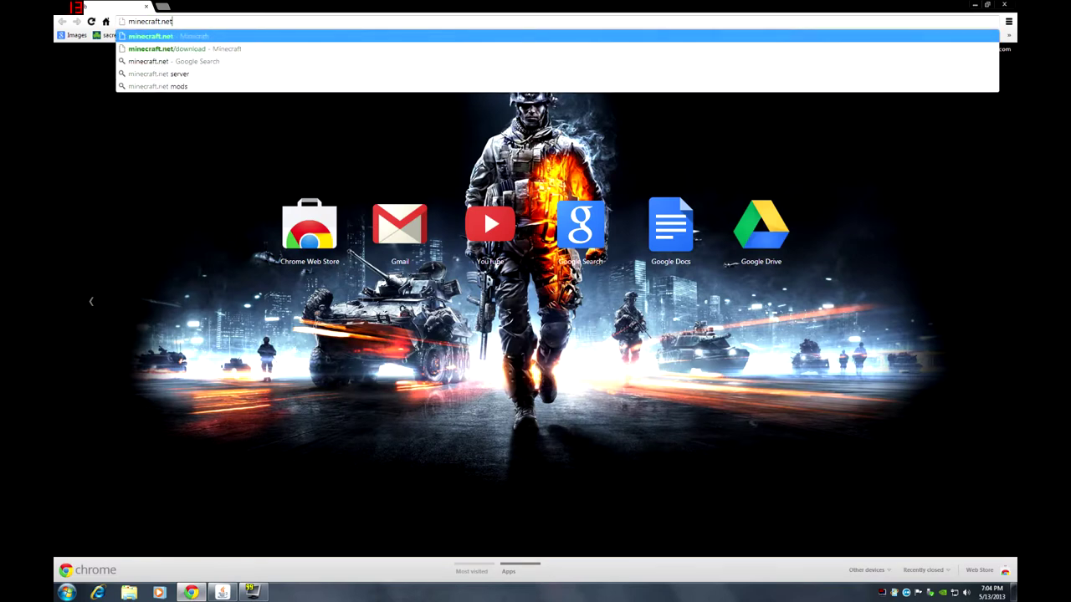
{"action": "key", "text": "Return"}
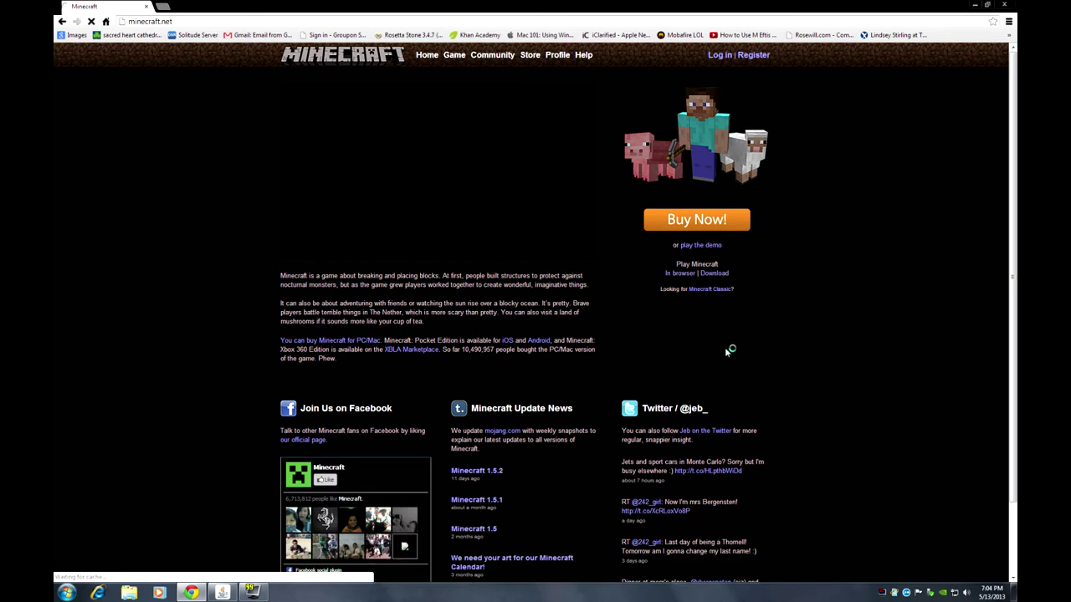
{"action": "left_click", "coordinate": [714, 273]}
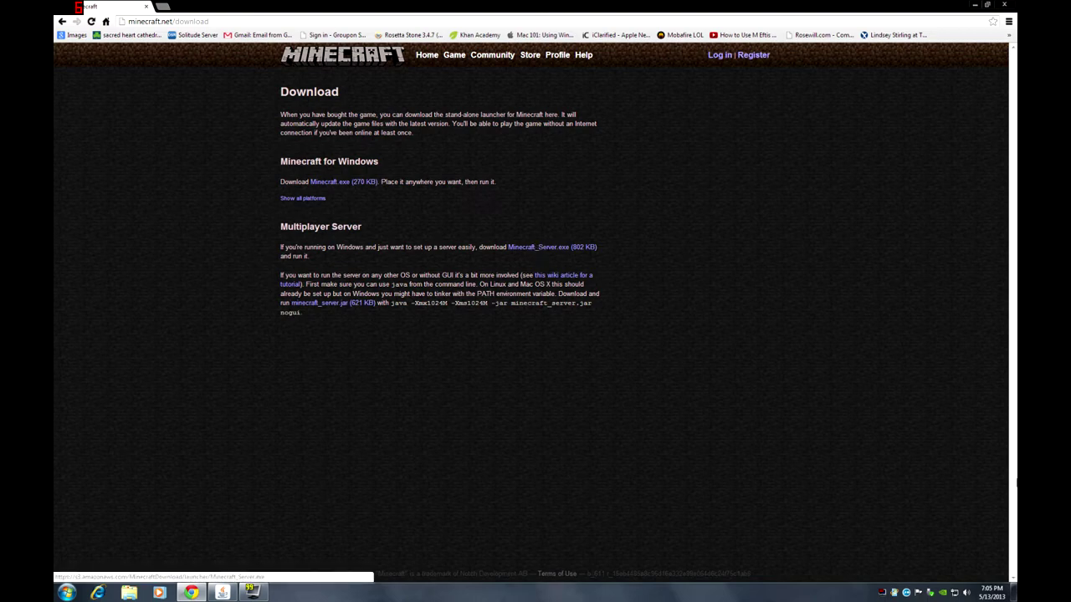
{"action": "left_click", "coordinate": [1012, 592]}
- Select the Minecraft Server folder on the desktop
{"action": "left_click", "coordinate": [298, 276]}
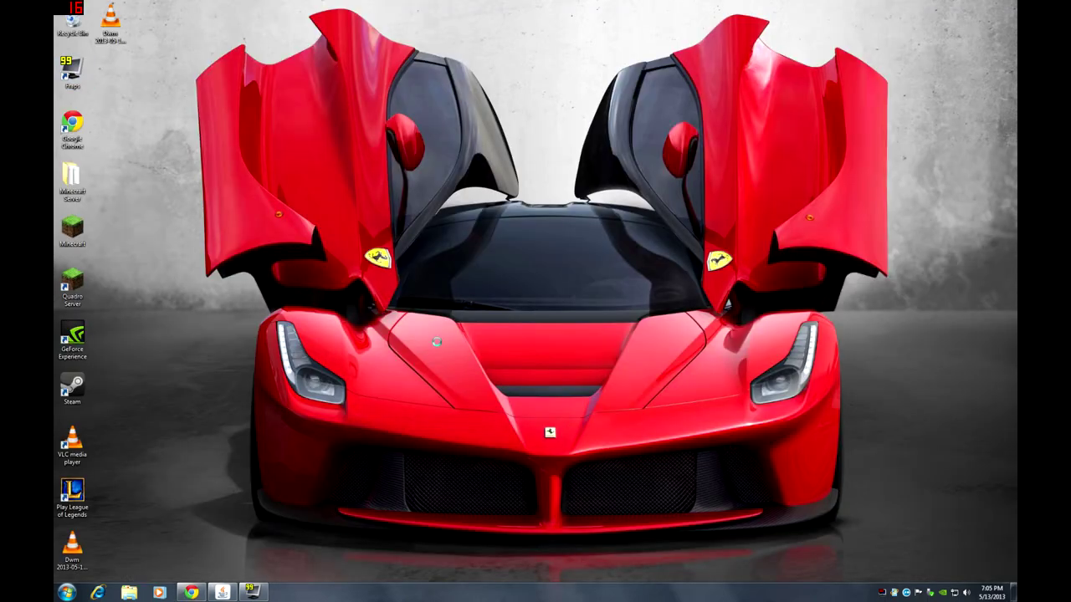
{"action": "right_click", "coordinate": [294, 269]}
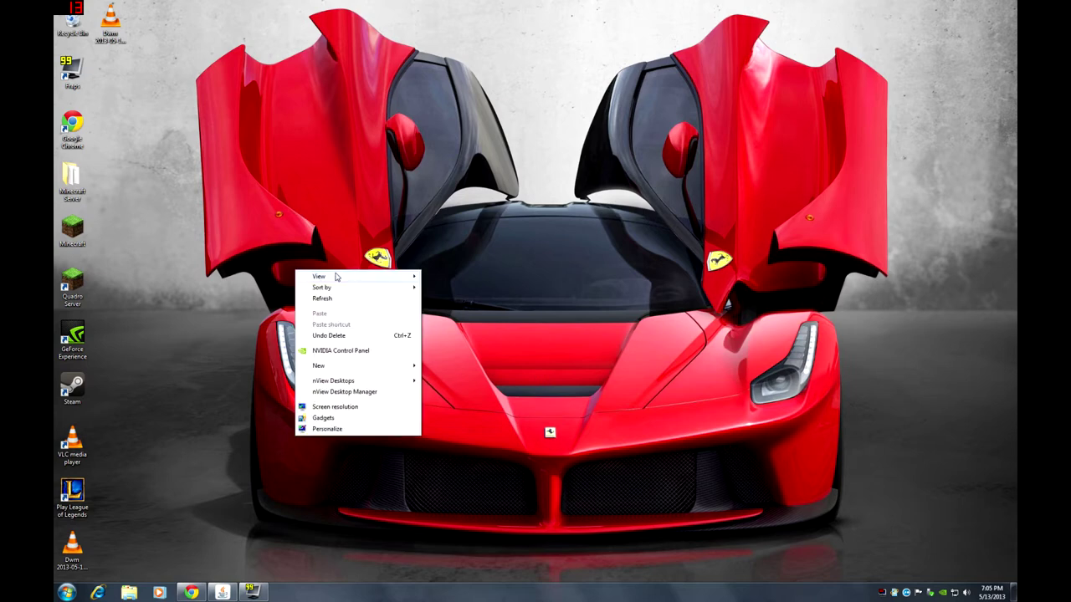
{"action": "left_click", "coordinate": [335, 233]}
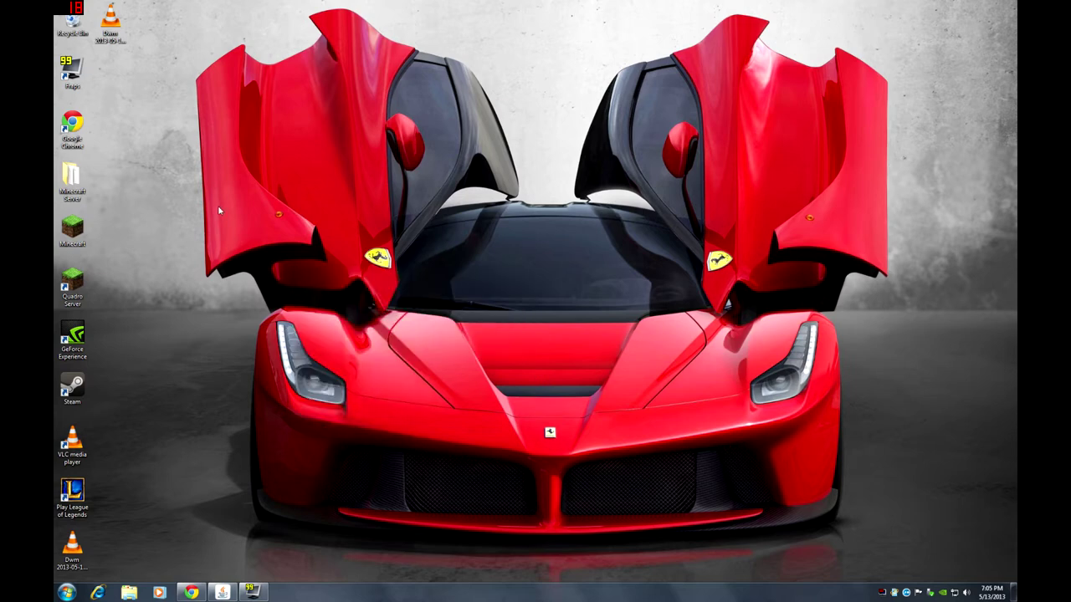
{"action": "left_click", "coordinate": [73, 207]}
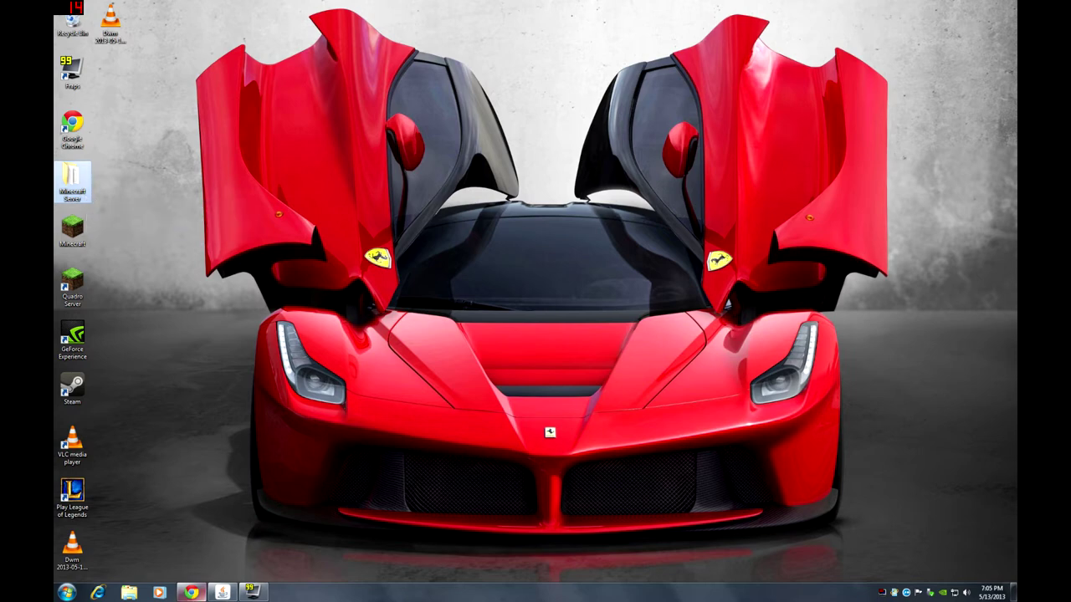
- Hide the Minecraft download page again and open File Explorer on Downloads
{"action": "left_click", "coordinate": [191, 592]}
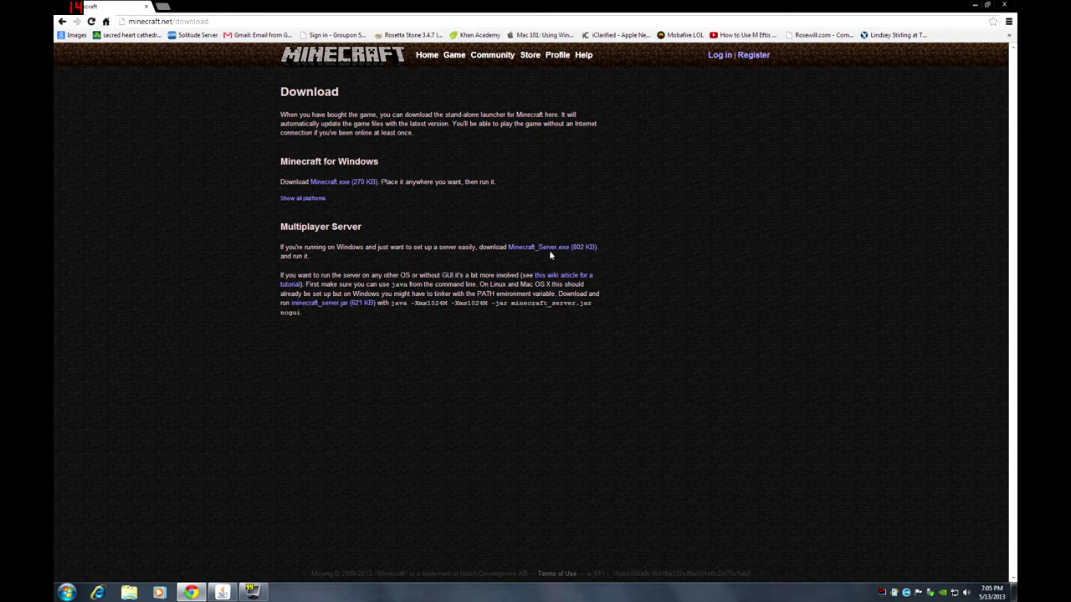
{"action": "left_click", "coordinate": [974, 4]}
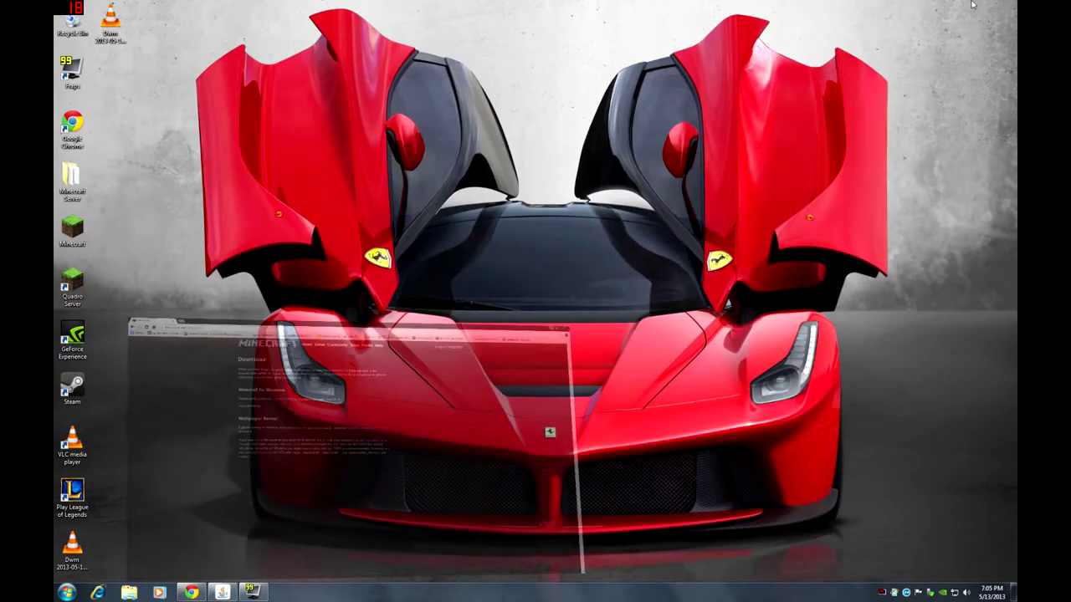
{"action": "left_click", "coordinate": [129, 593]}
- Browse Downloads, open the 9-item Minecraft Server desktop folder, then close that window
{"action": "left_click", "coordinate": [285, 187]}
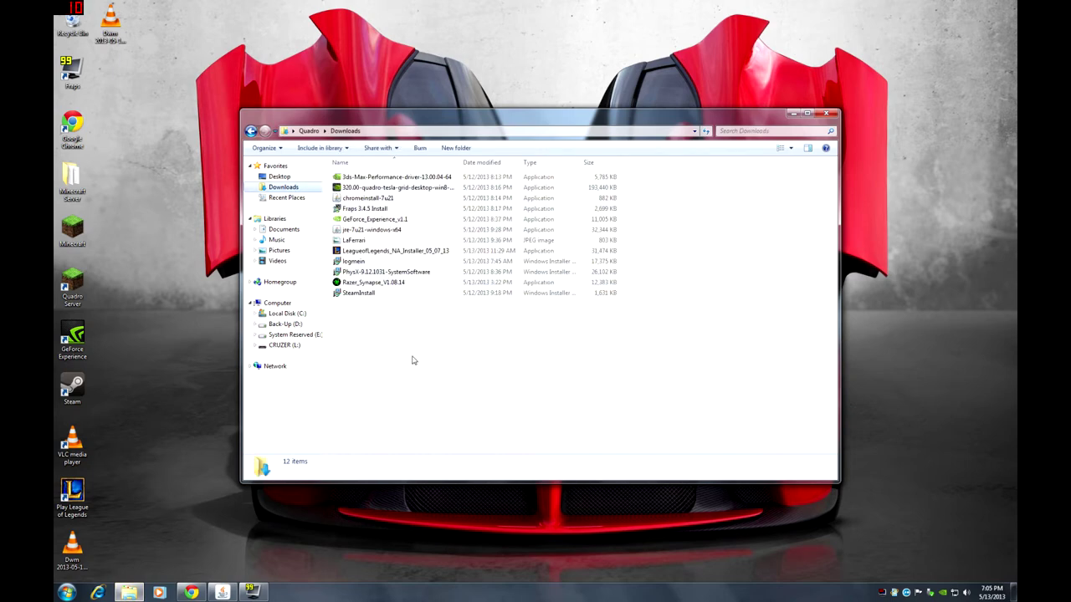
{"action": "left_click_drag", "start_coordinate": [493, 366], "coordinate": [465, 336]}
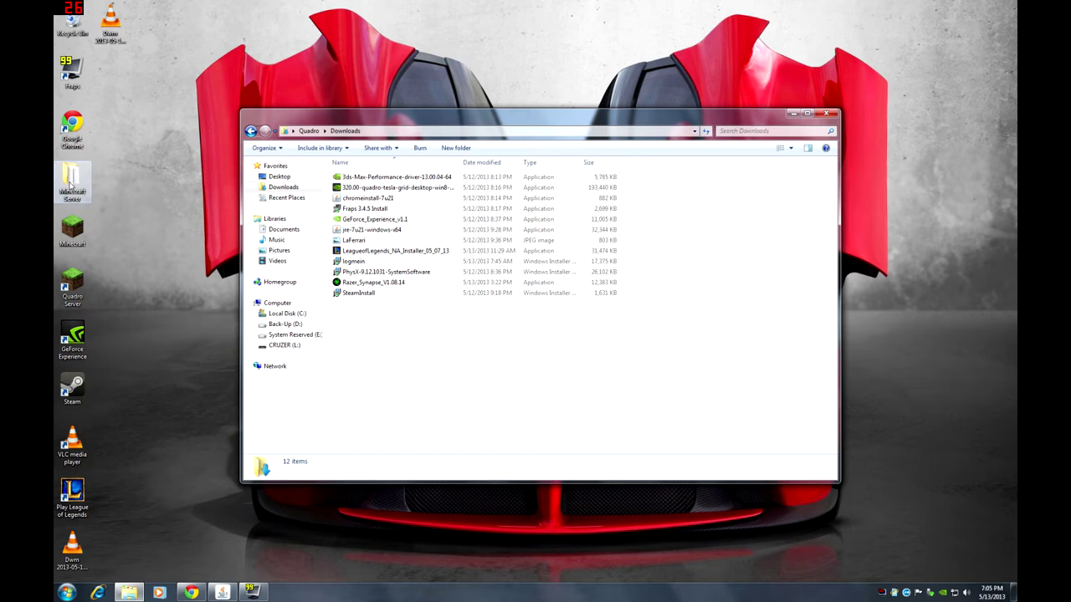
{"action": "double_click", "coordinate": [71, 177]}
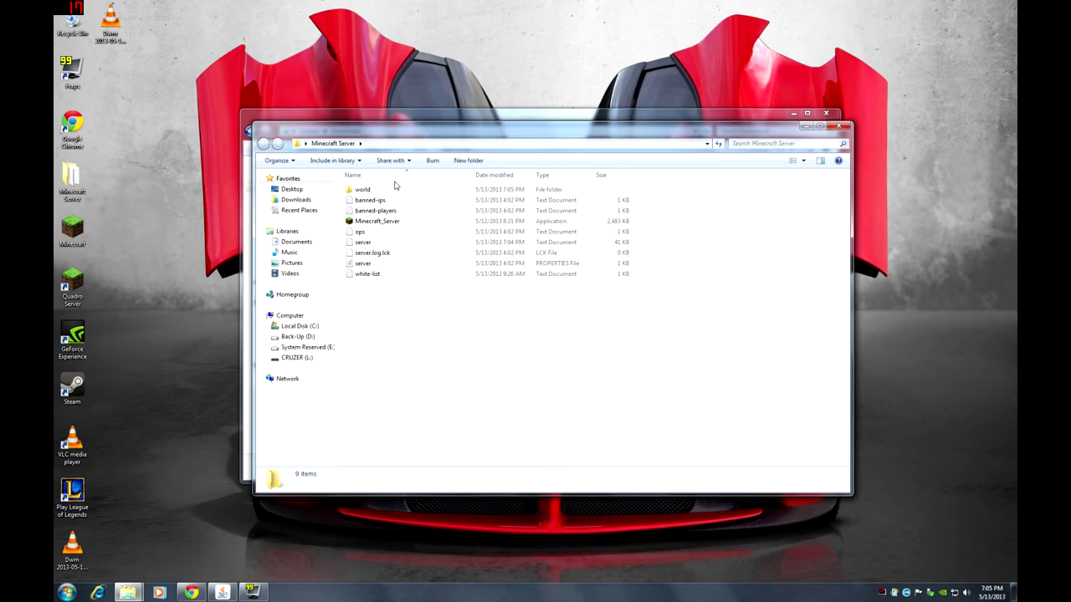
{"action": "left_click_drag", "start_coordinate": [581, 131], "coordinate": [674, 155]}
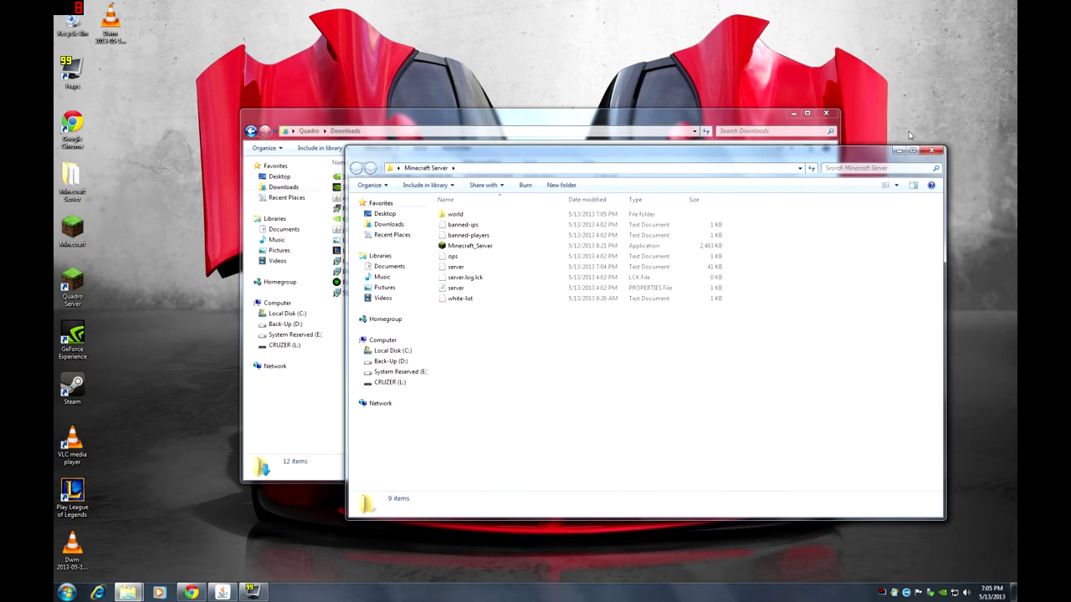
{"action": "left_click", "coordinate": [935, 150]}
- Close Downloads and run ipconfig in cmd: IPv4 192.168.1.6, gateway 192.168.1.1
{"action": "left_click", "coordinate": [830, 116]}
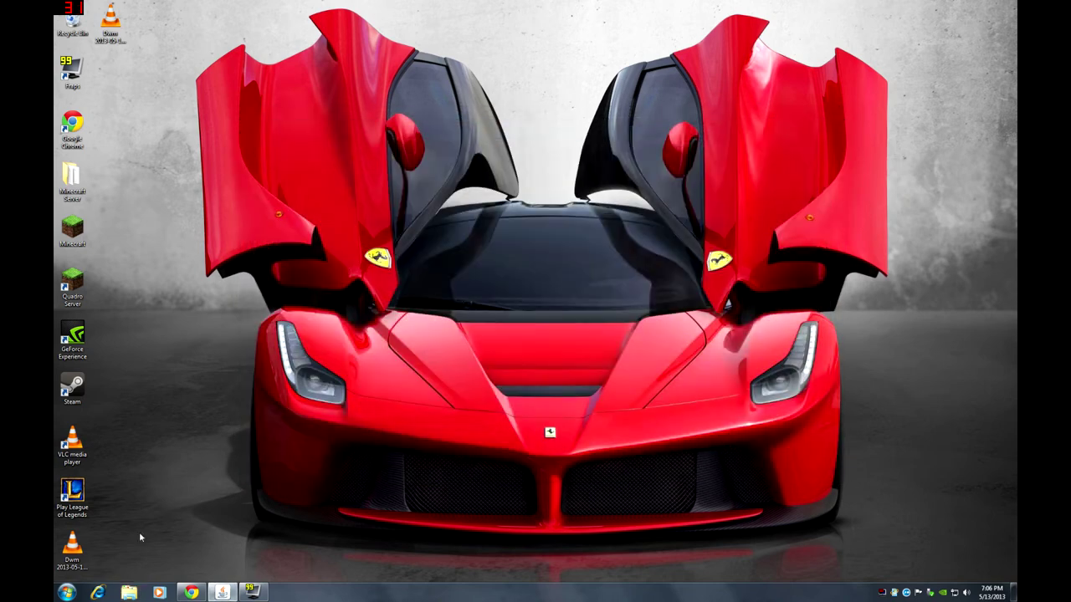
{"action": "left_click", "coordinate": [67, 593]}
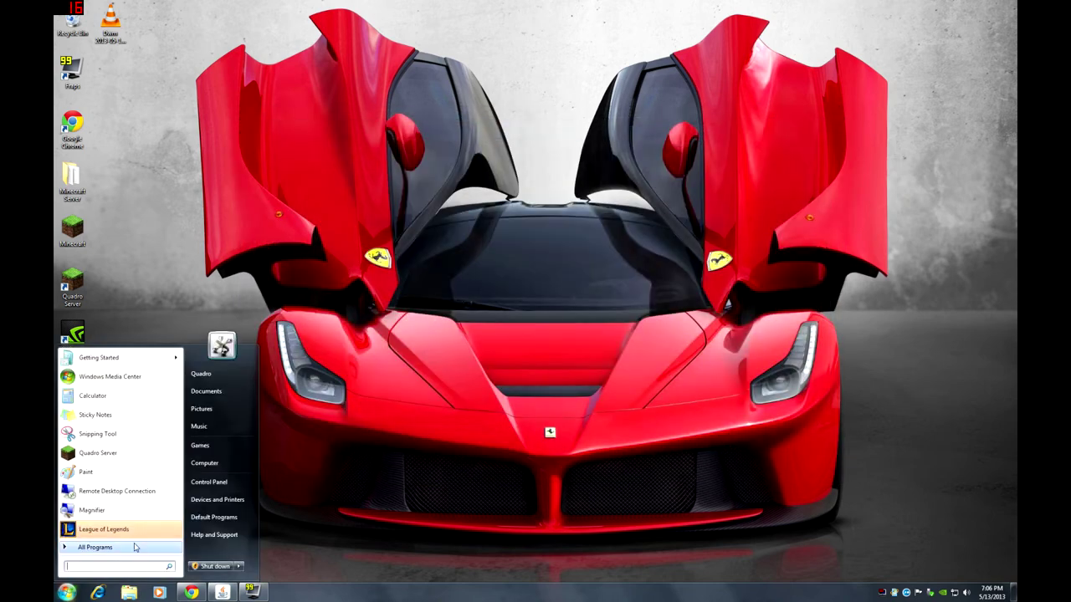
{"action": "key", "text": "Escape"}
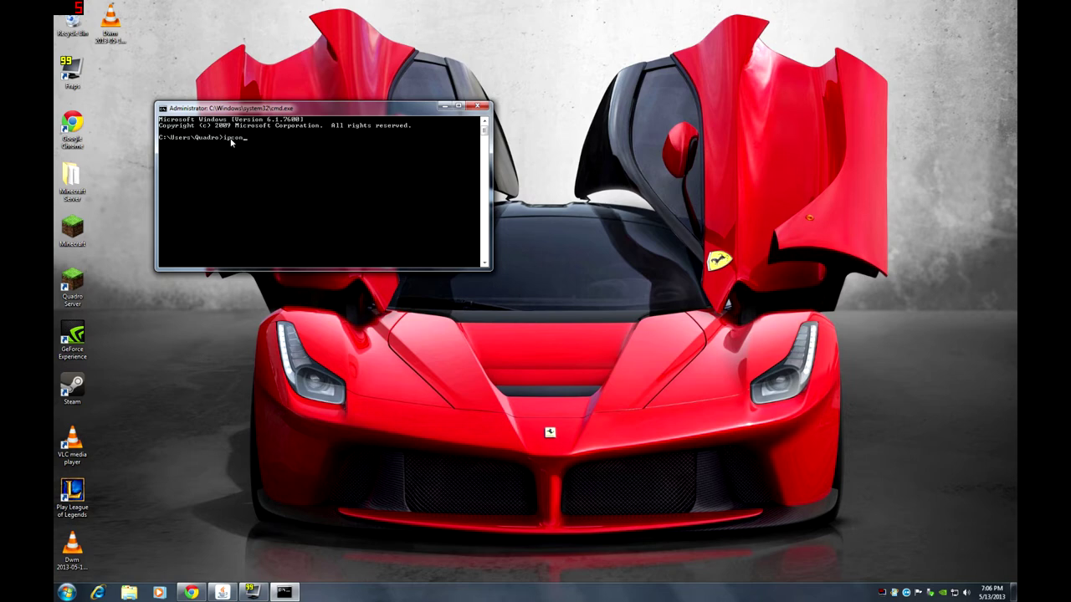
{"action": "key", "text": "Return"}
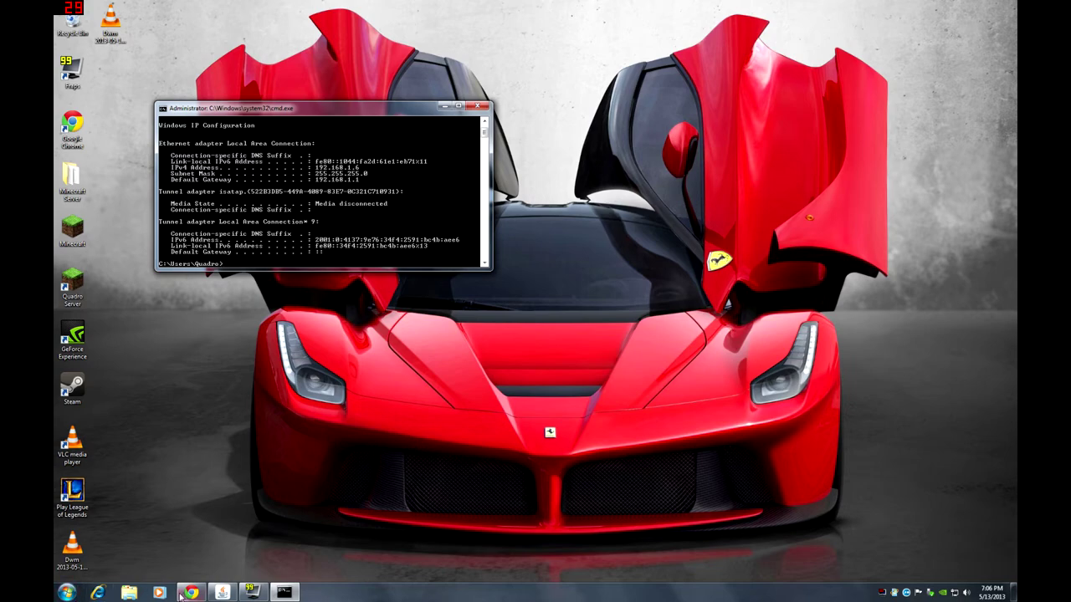
- In a new Chrome tab, log in to the NETGEAR router at 192.168.1.1 with its admin credentials
{"action": "left_click", "coordinate": [222, 591]}
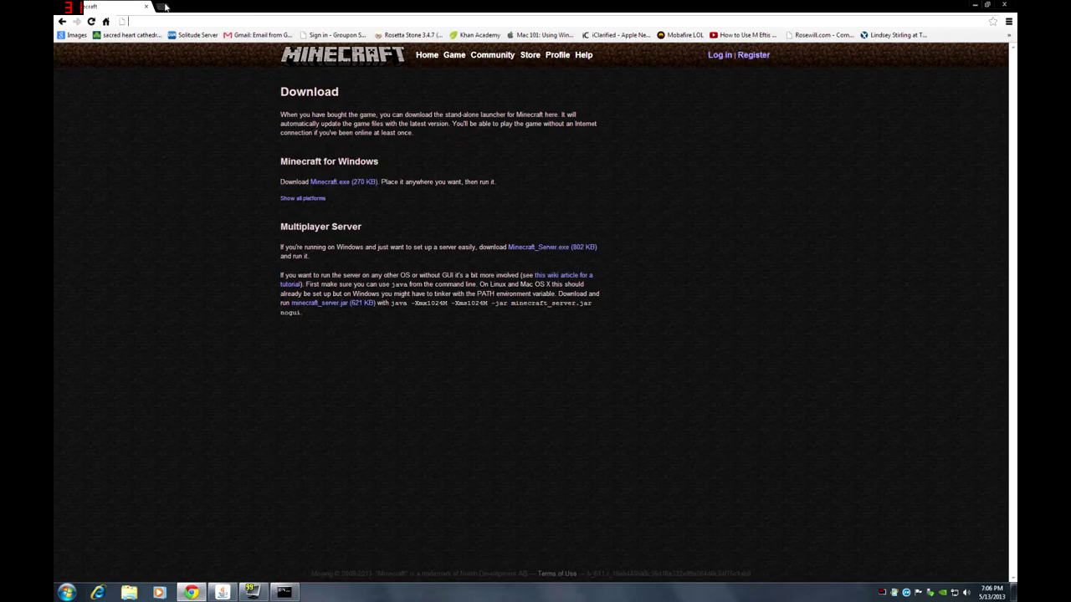
{"action": "left_click", "coordinate": [164, 6]}
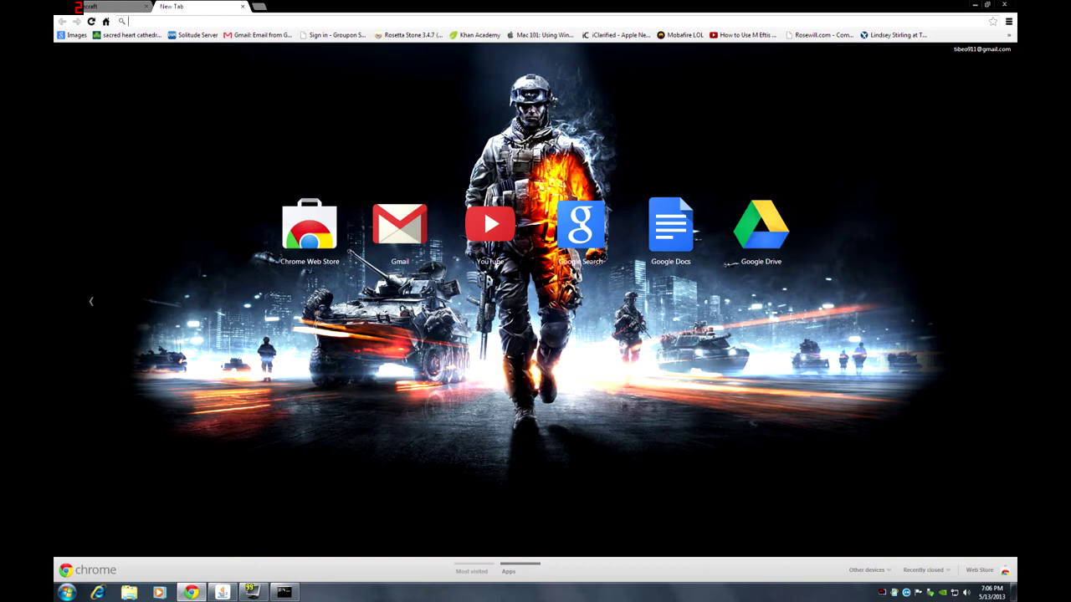
{"action": "type", "text": "192.168.1.1"}
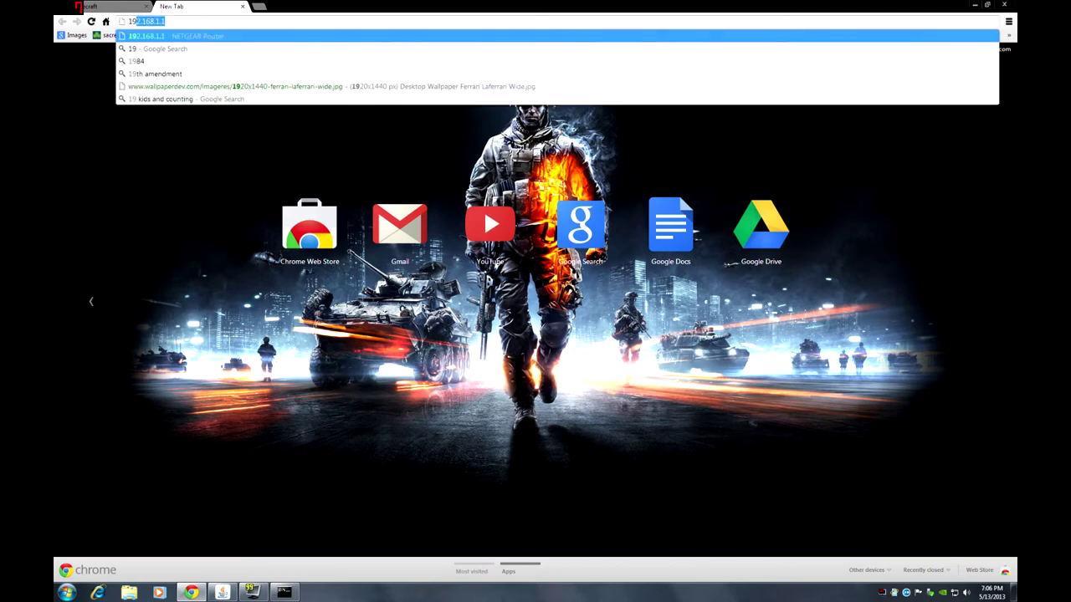
{"action": "key", "text": "Return"}
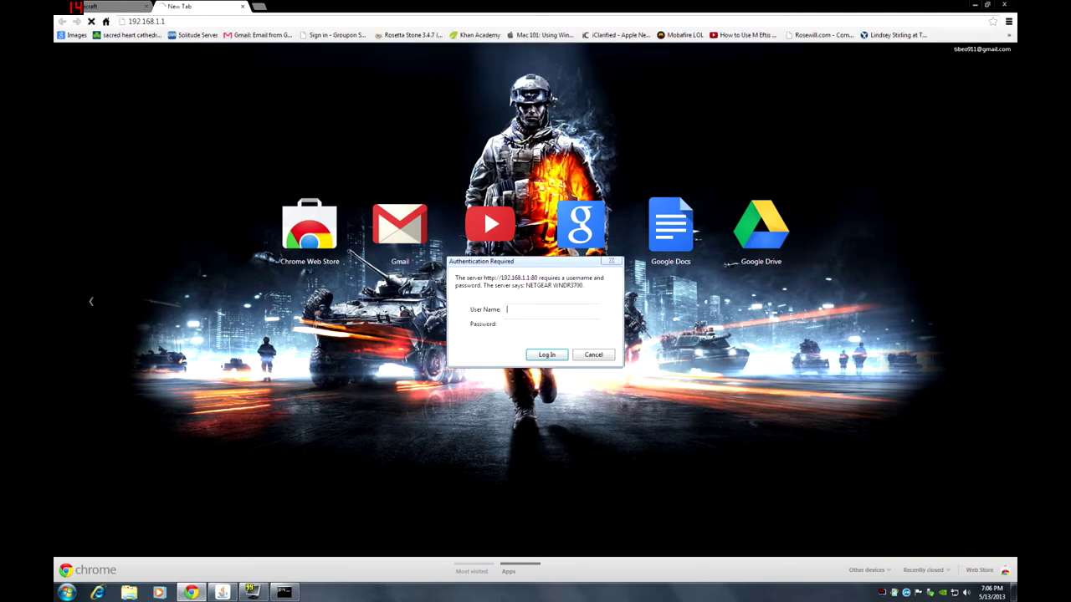
{"action": "type", "text": "adminpassw"}
{"action": "key", "text": "Return"}
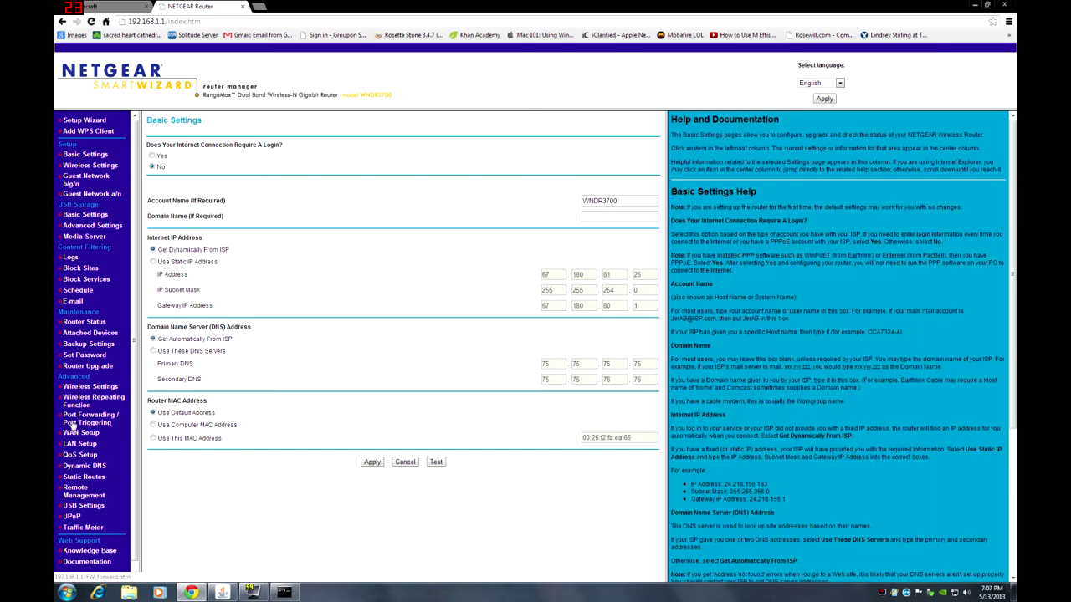
- Open Port Forwarding / Port Triggering and start a blank custom service, selecting its Starting and Ending Port fields
{"action": "left_click", "coordinate": [88, 422]}
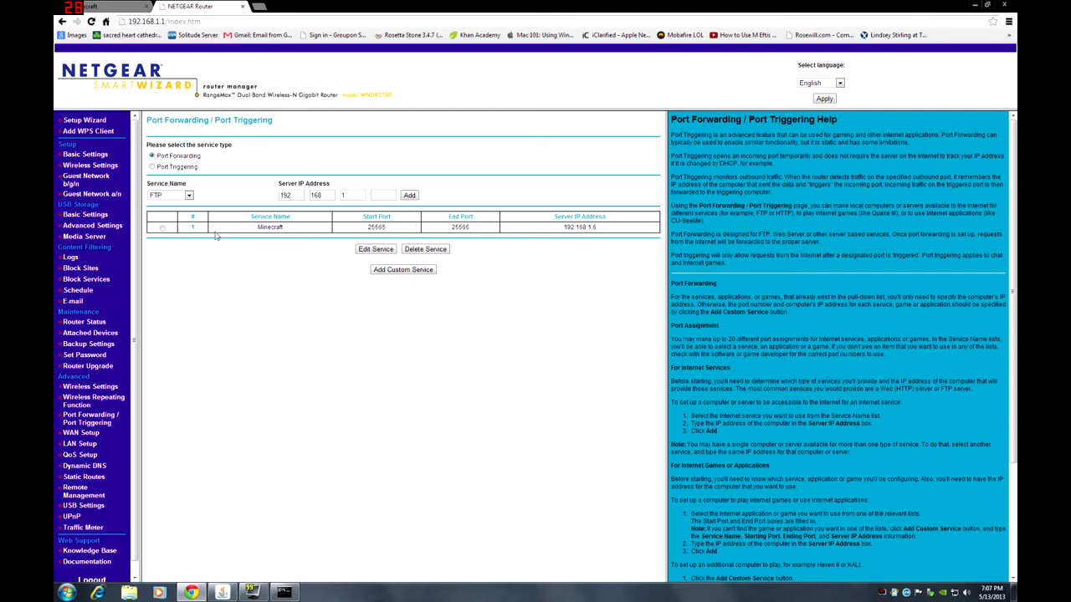
{"action": "left_click", "coordinate": [404, 271]}
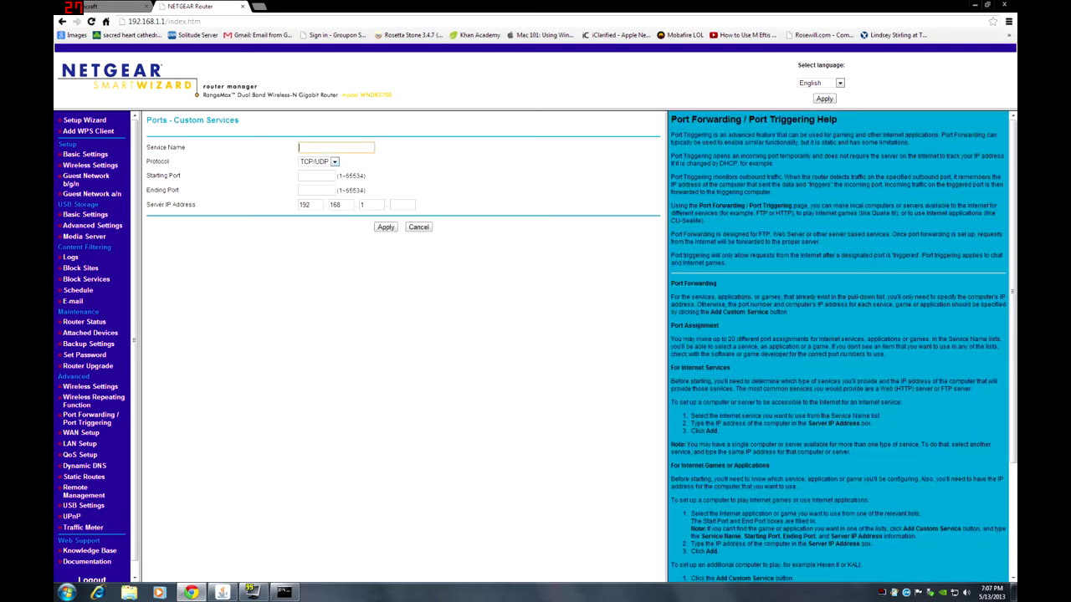
{"action": "left_click", "coordinate": [318, 175]}
{"action": "left_click", "coordinate": [316, 190]}
- Bring the Command Prompt forward and reposition it to read the PC's IPv4 address
{"action": "left_click", "coordinate": [284, 593]}
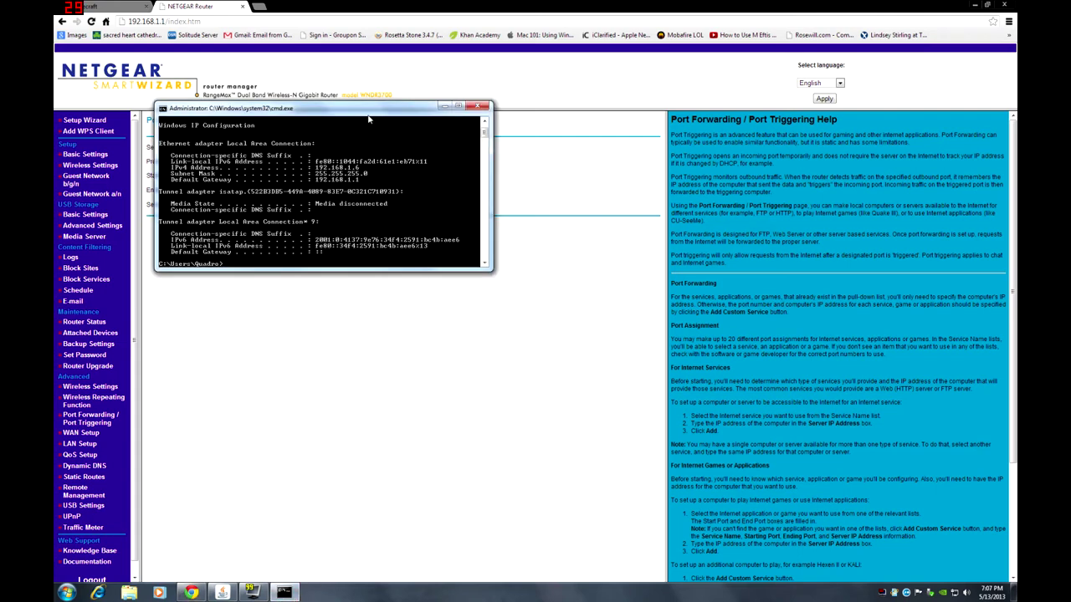
{"action": "left_click_drag", "start_coordinate": [368, 116], "coordinate": [280, 56]}
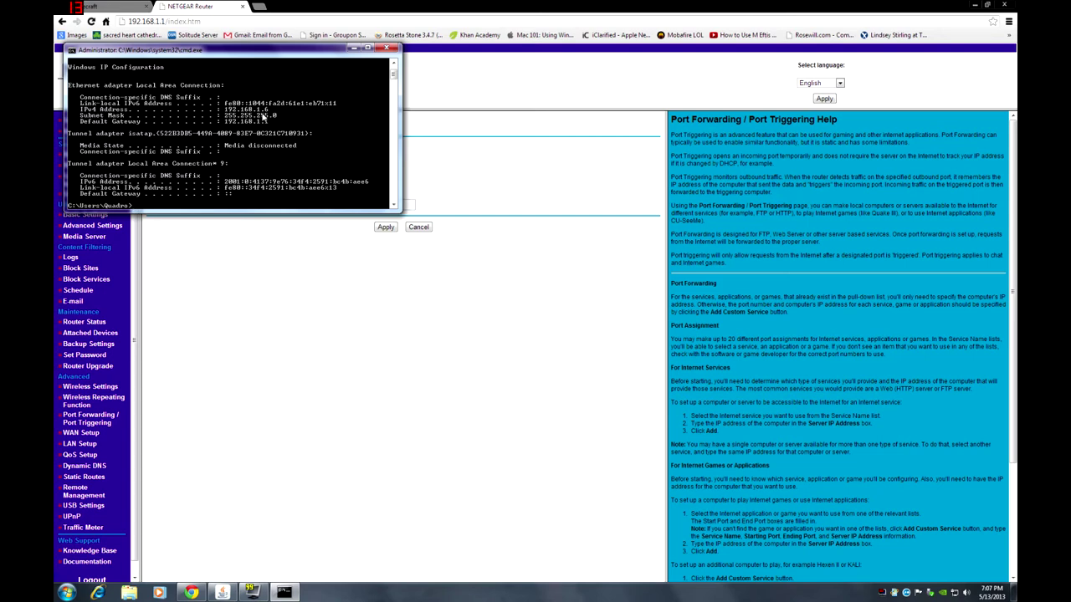
{"action": "left_click_drag", "start_coordinate": [272, 57], "coordinate": [767, 87]}
- Leave the protocol as TCP/UDP and cancel the unsaved custom service form
{"action": "left_click", "coordinate": [403, 205]}
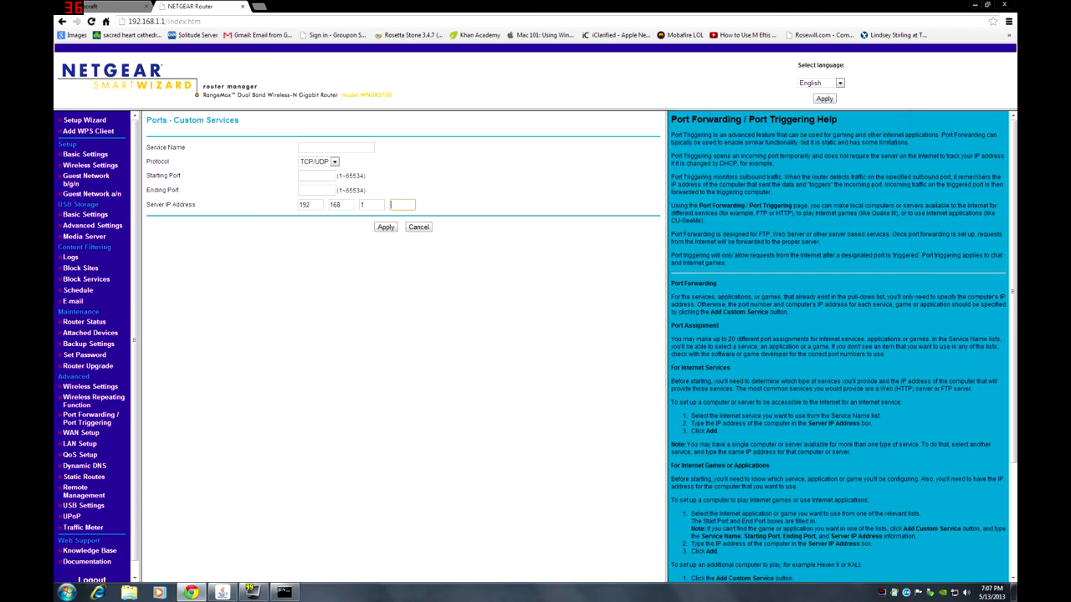
{"action": "left_click", "coordinate": [334, 162]}
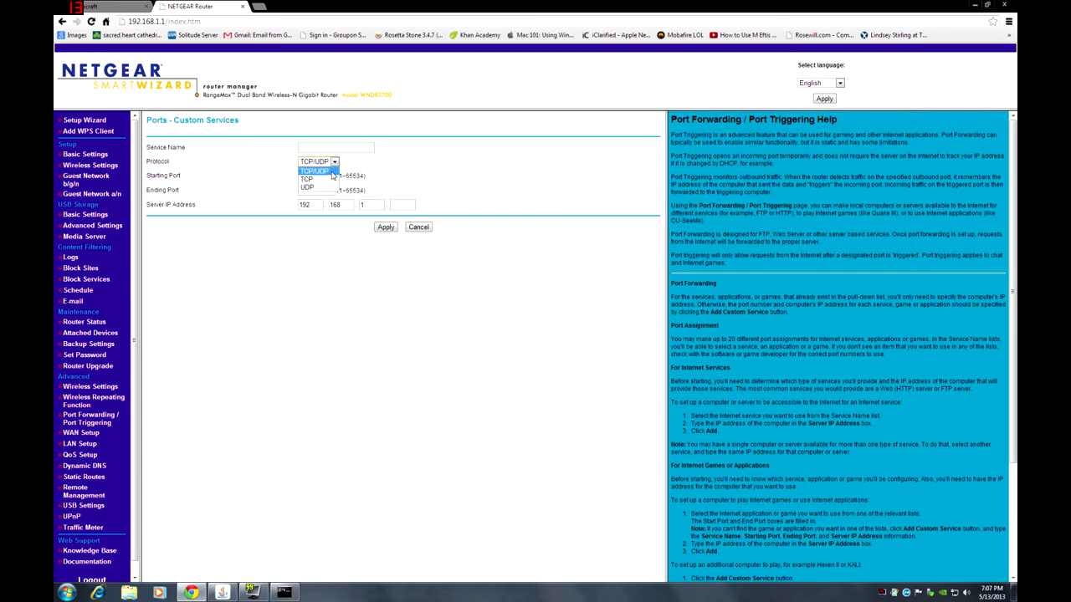
{"action": "left_click", "coordinate": [393, 168]}
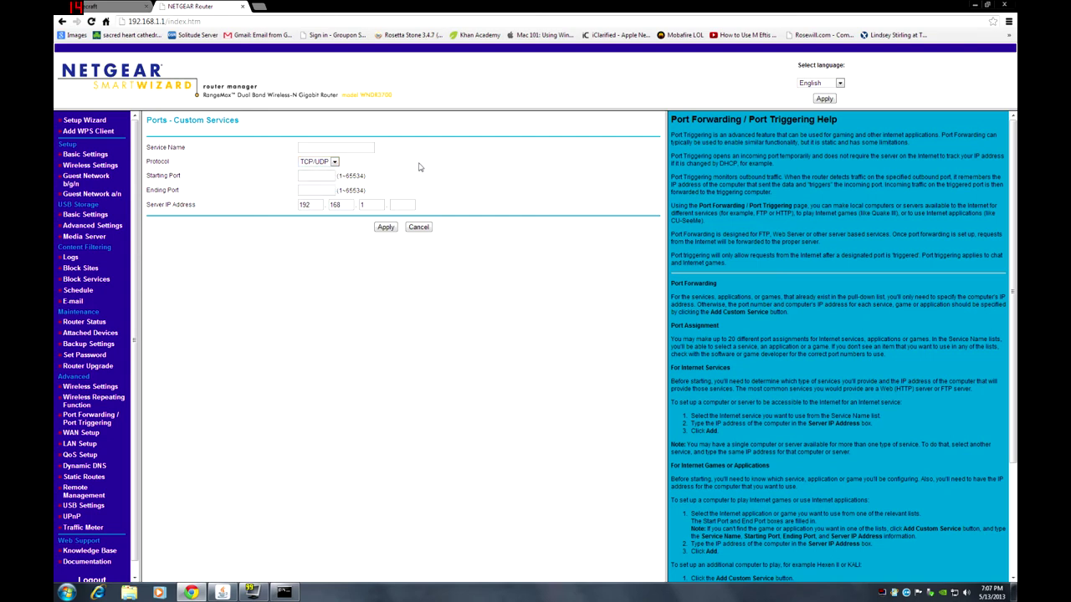
{"action": "left_click", "coordinate": [419, 228]}
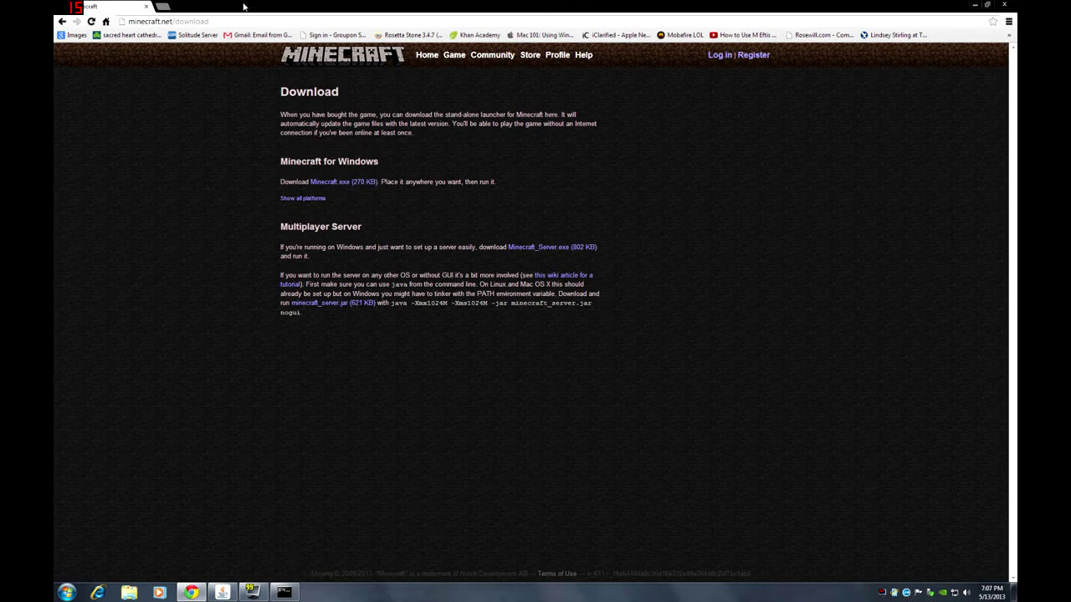
- Close the NETGEAR Router tab, minimize Chrome, and launch Sticky Notes from the Start menu
{"action": "left_click", "coordinate": [243, 7]}
{"action": "left_click", "coordinate": [975, 4]}
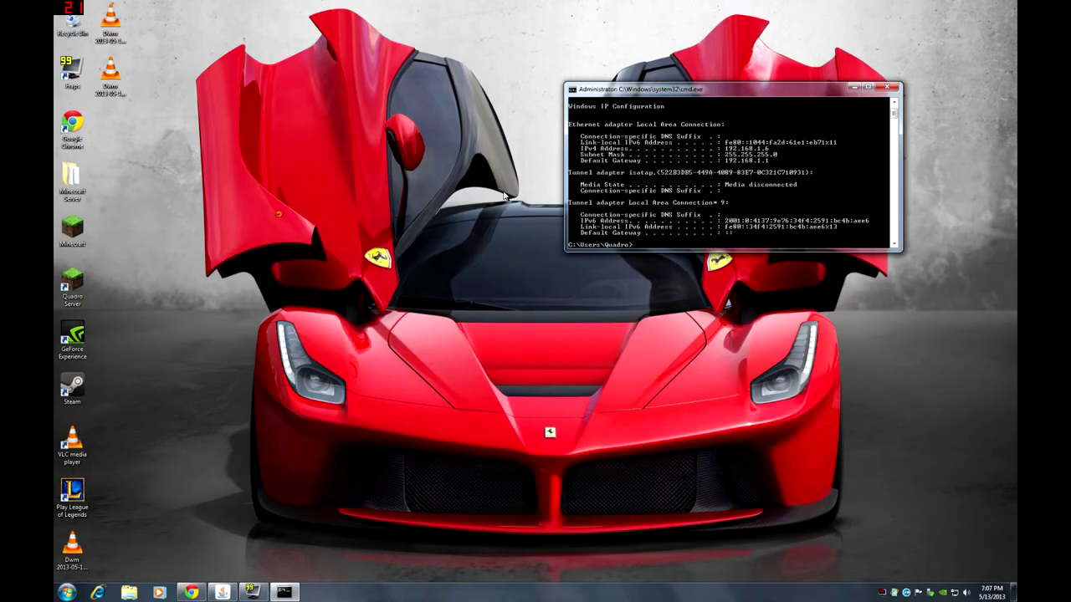
{"action": "left_click", "coordinate": [67, 592]}
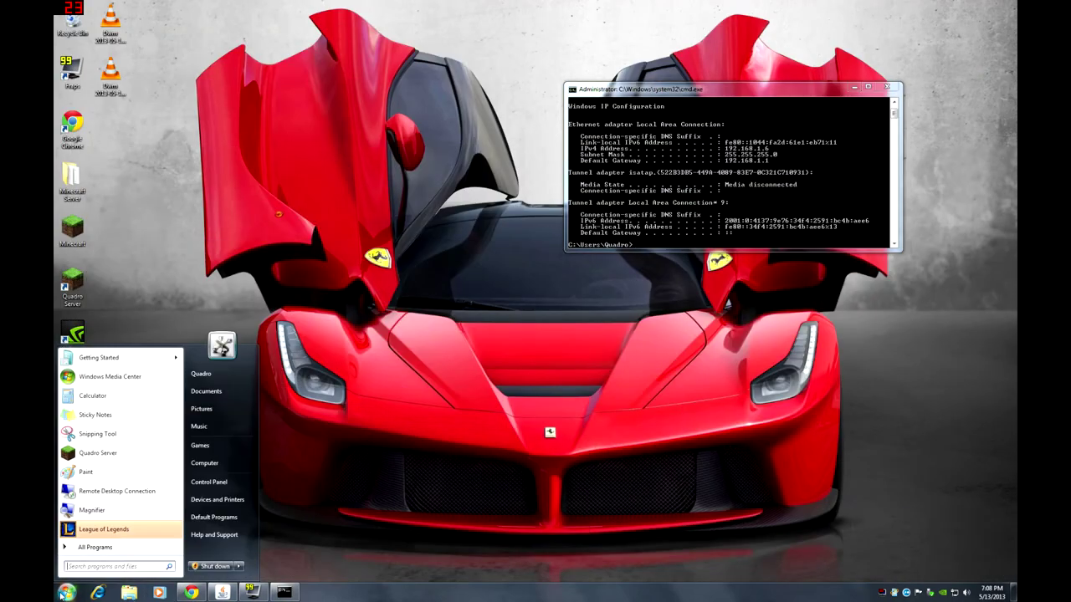
{"action": "left_click", "coordinate": [100, 419]}
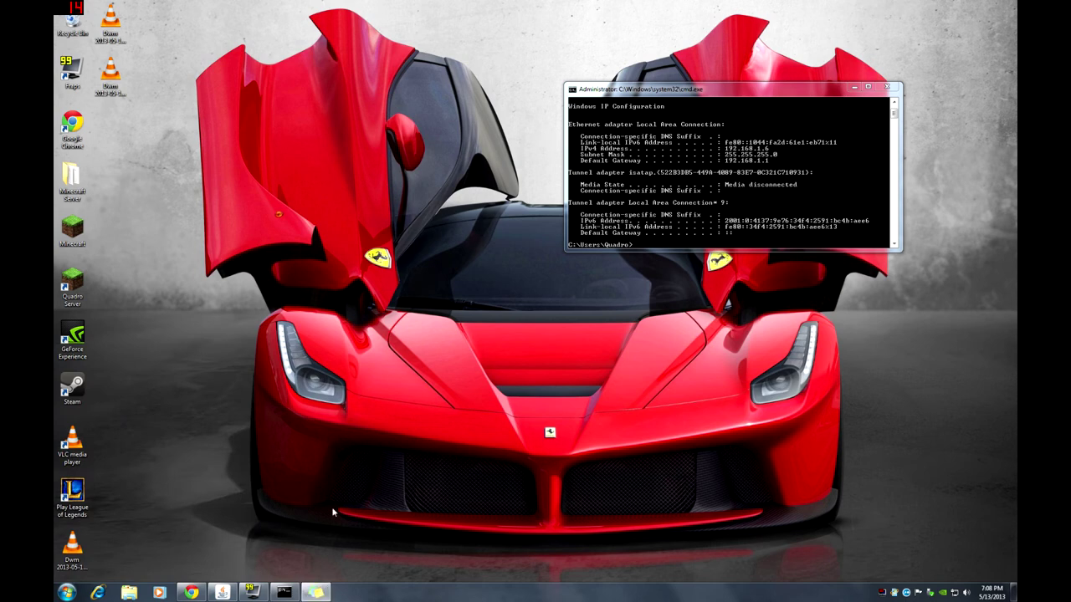
- Close the cmd window, write 'What's my ip' on a new sticky note, then delete that note
{"action": "left_click", "coordinate": [886, 87]}
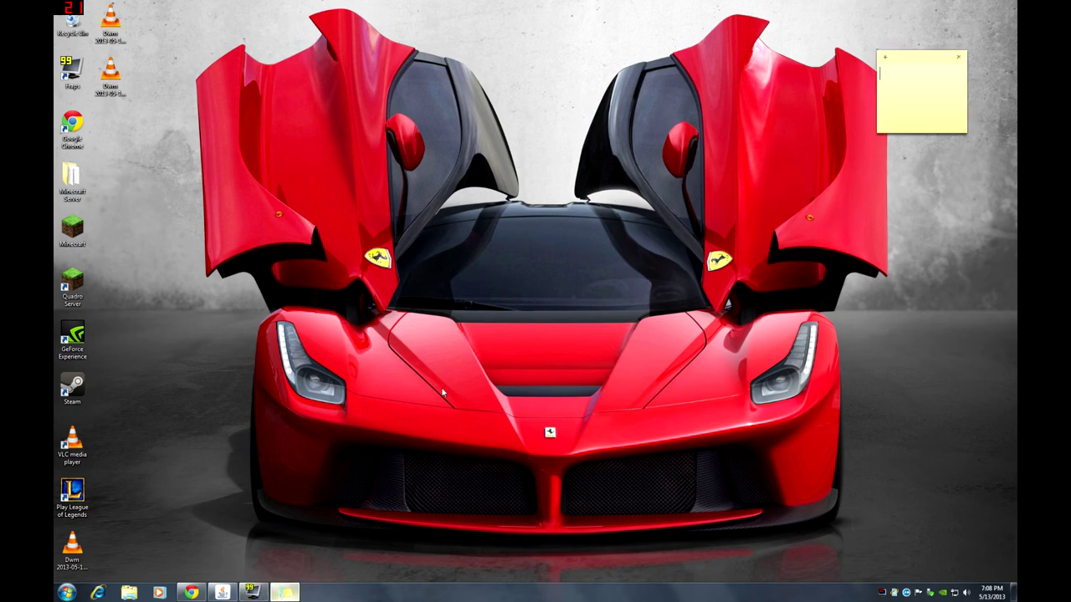
{"action": "left_click_drag", "start_coordinate": [924, 67], "coordinate": [363, 117]}
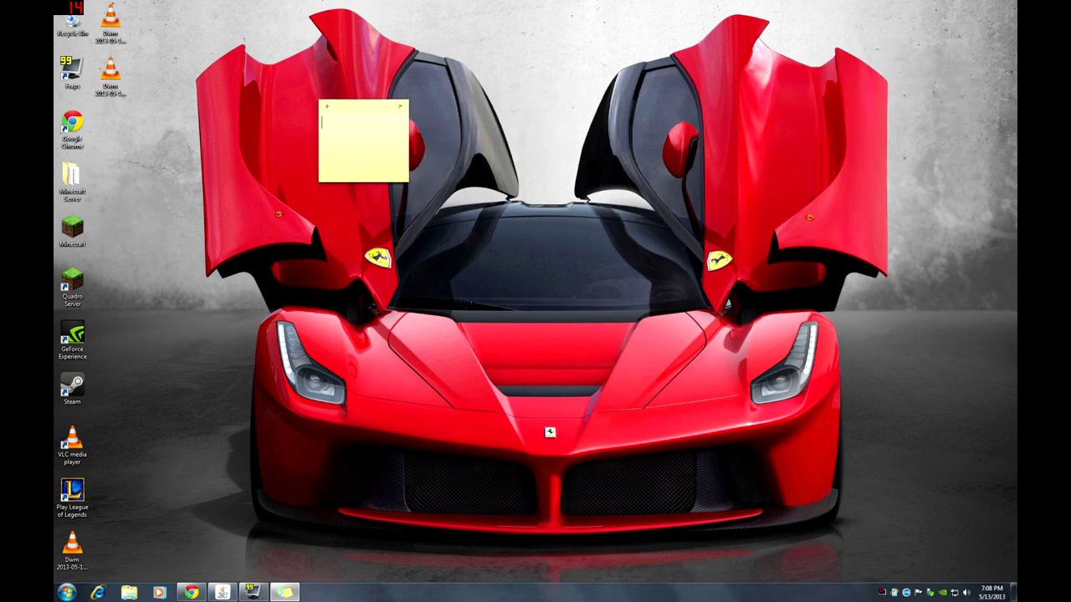
{"action": "type", "text": "What's my ip"}
{"action": "left_click", "coordinate": [402, 108]}
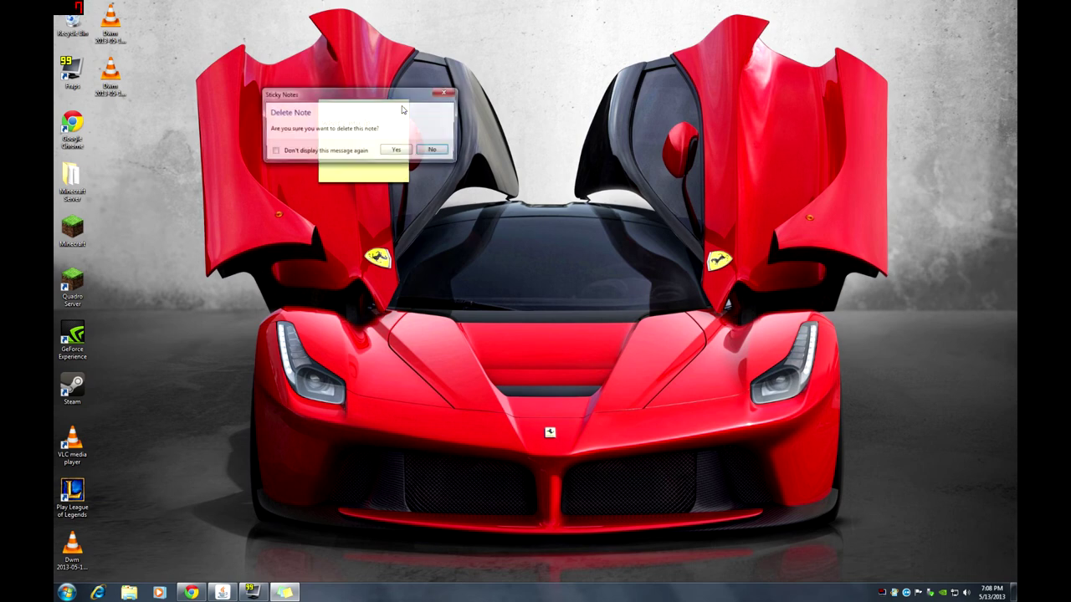
{"action": "left_click", "coordinate": [396, 151]}
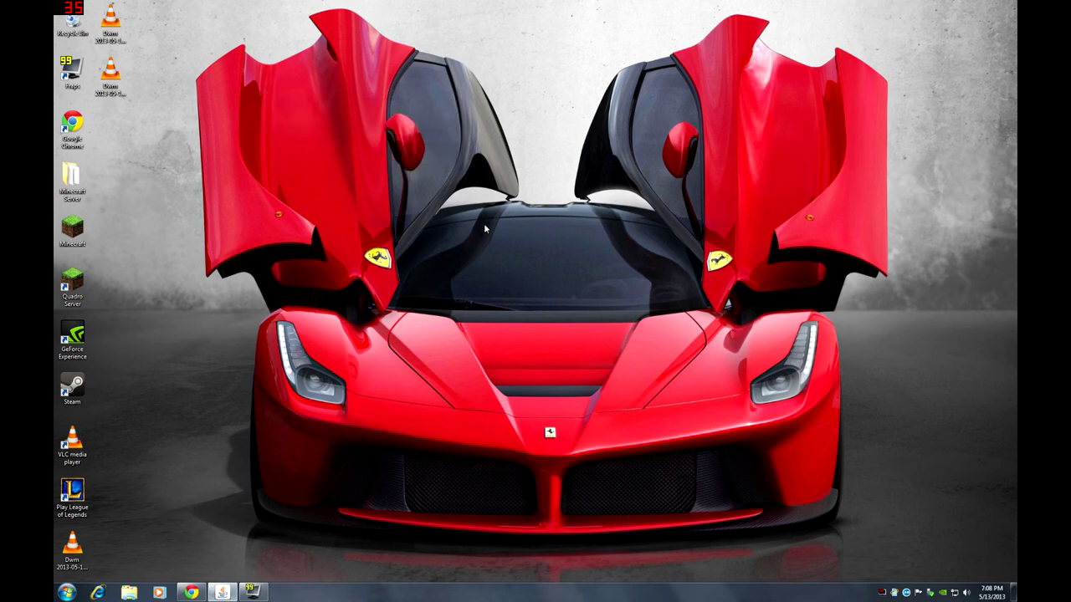